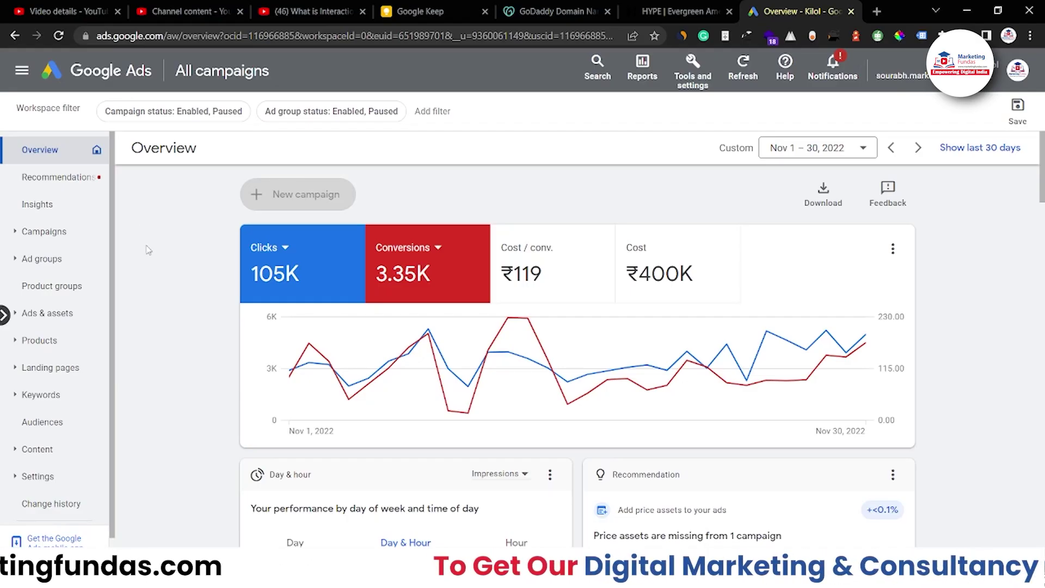
Switch to the November 2022 Ad groups page and bring up its column editor.
scroll(146, 250, "down", 5)
scroll(145, 252, "up", 5)
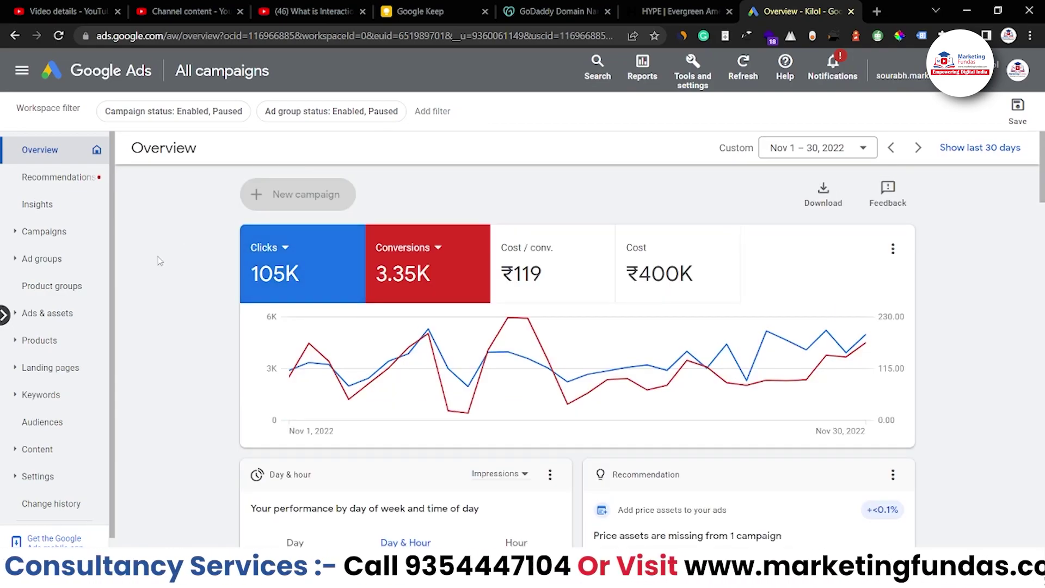
left_click(29, 261)
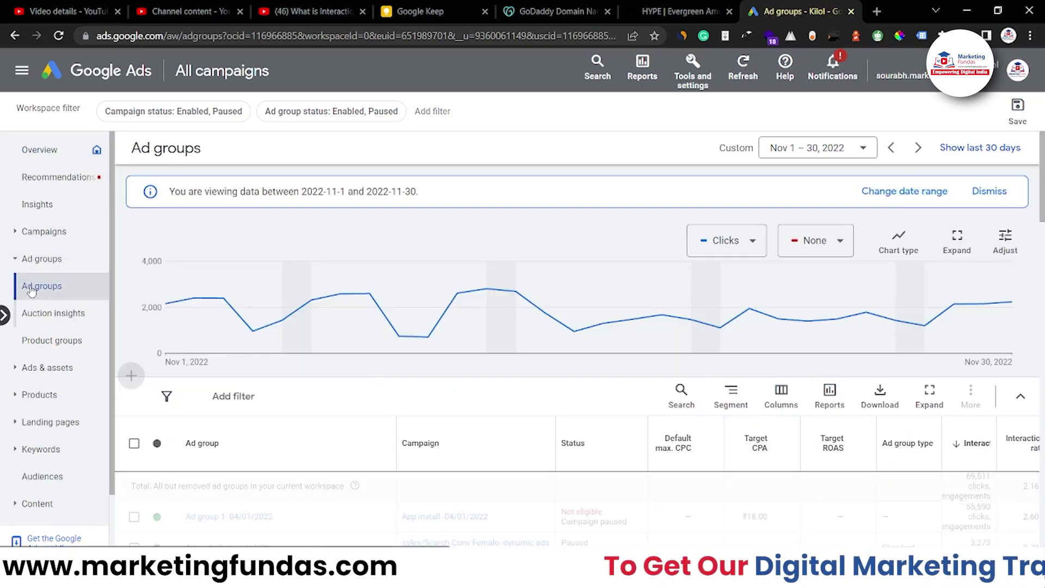
scroll(381, 327, "down", 1)
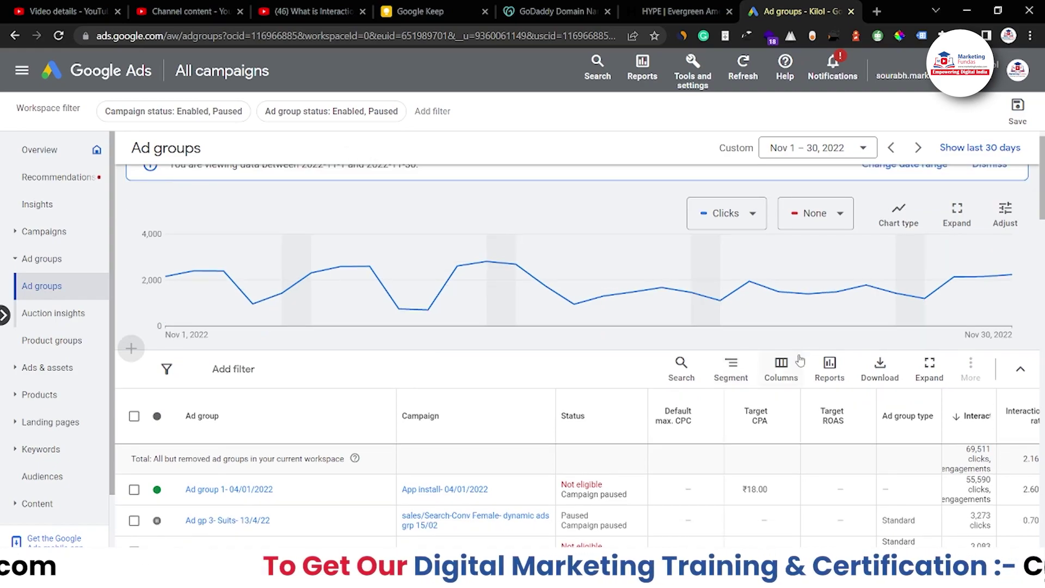
left_click(776, 364)
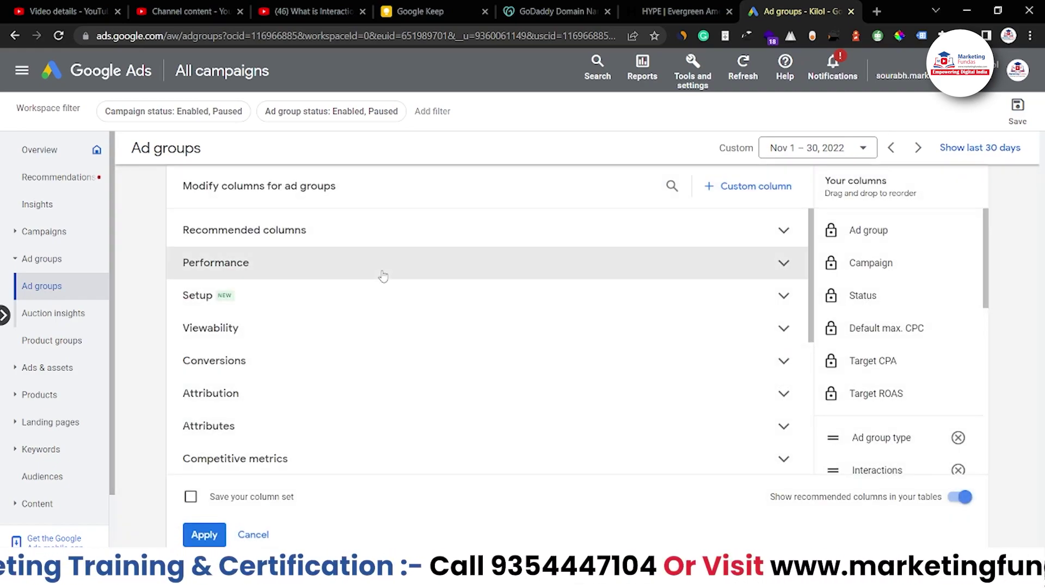
Expand the Performance metrics and confirm Interactions and Interaction rate are selected columns.
left_click(381, 272)
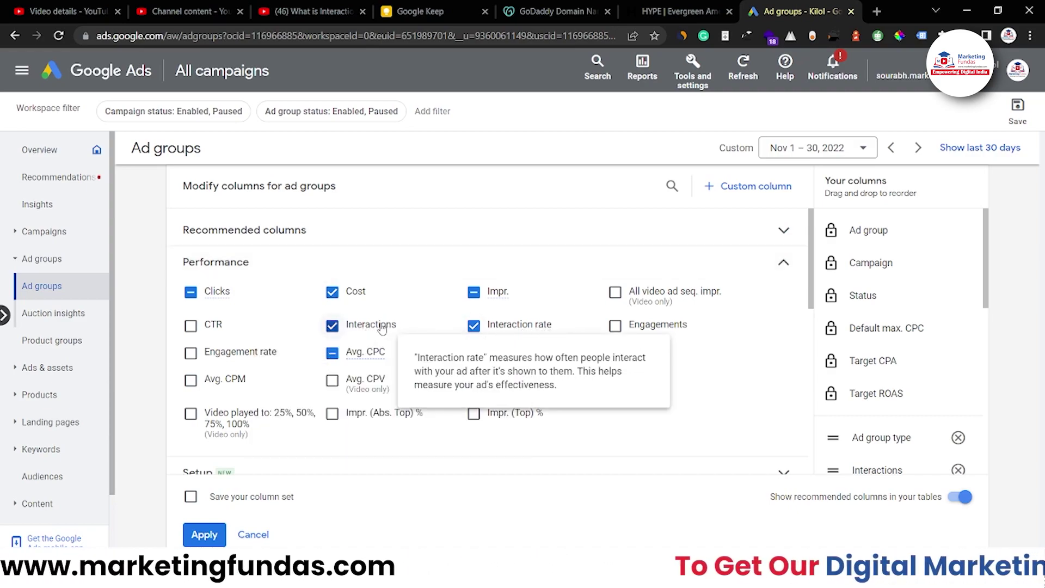
mouse_move(354, 325)
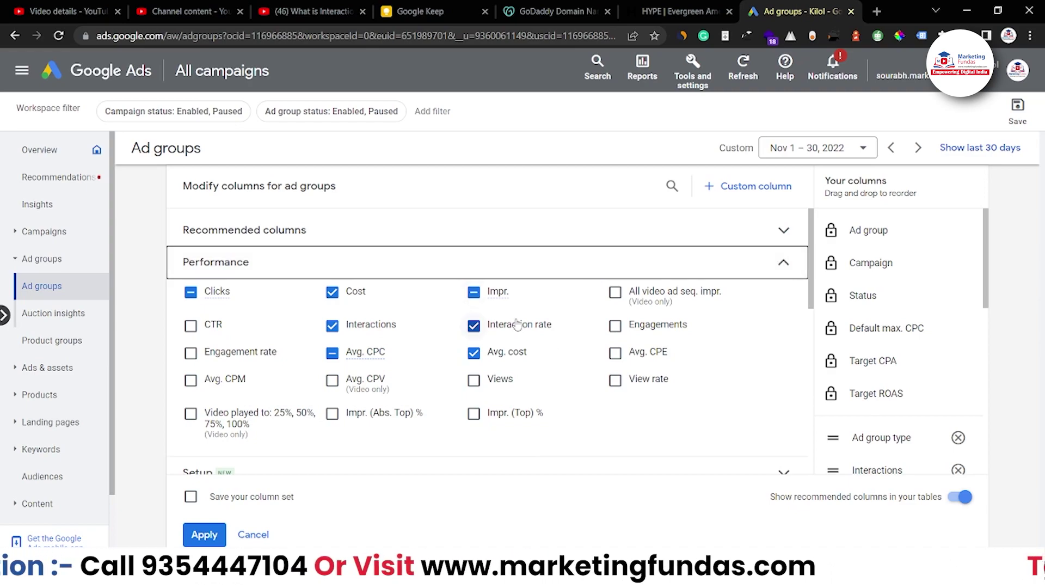
mouse_move(517, 324)
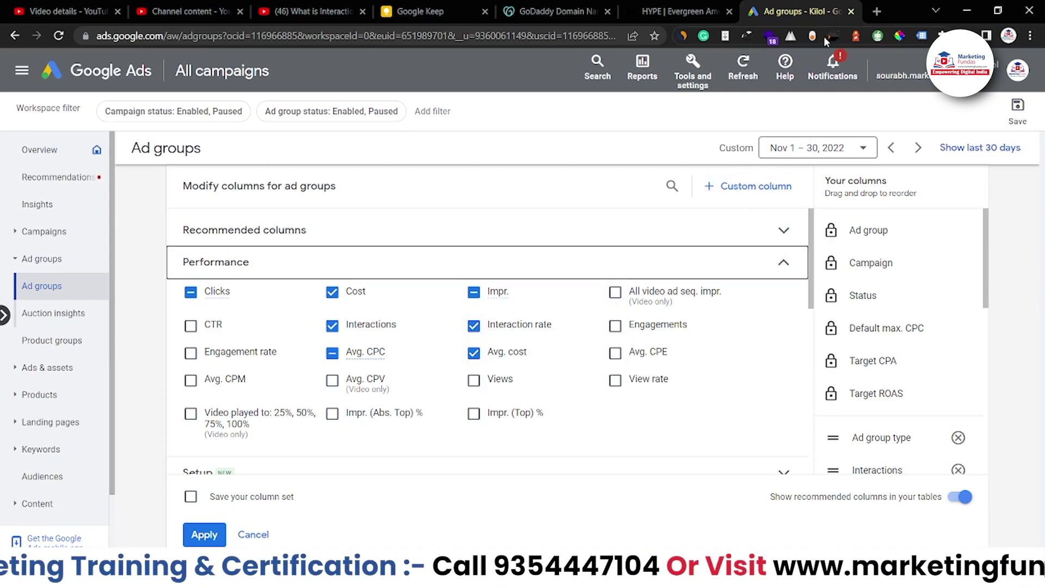
left_click(877, 10)
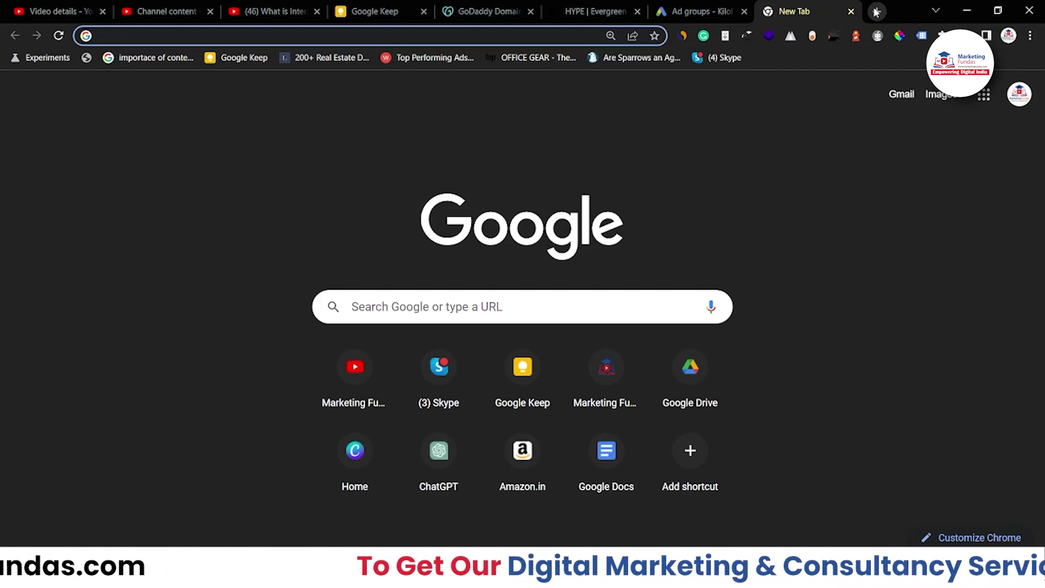
Search Google for 'digital marketing agency in india' and scroll through the sponsored results.
type("digital ma")
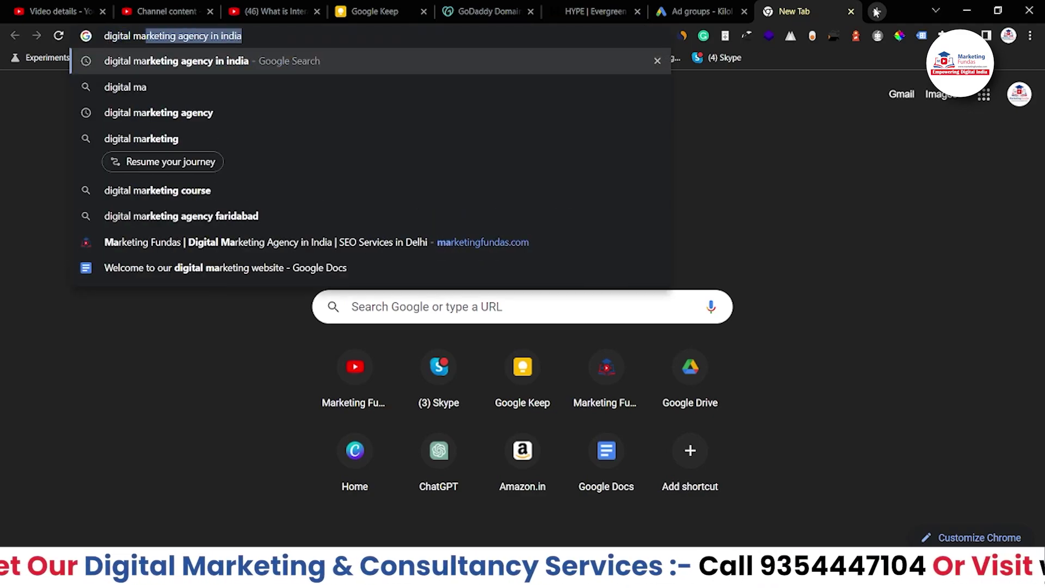
key("Return")
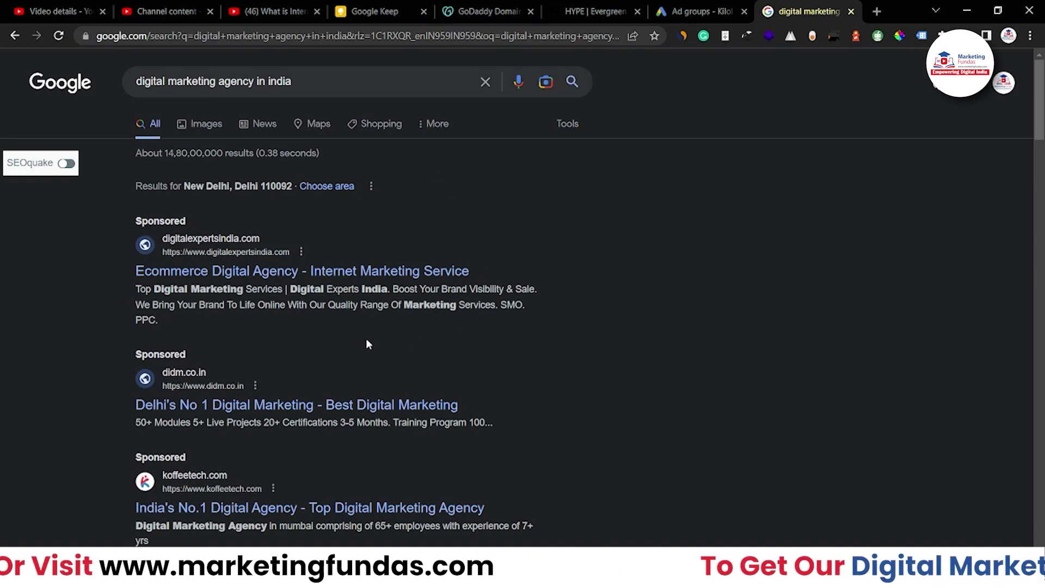
scroll(259, 345, "down", 1)
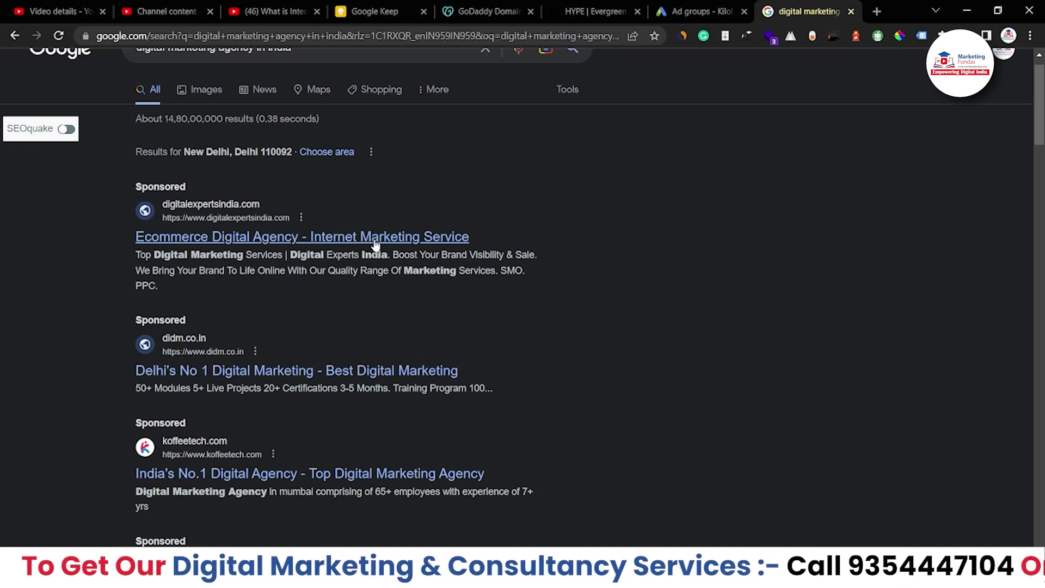
scroll(431, 309, "down", 1)
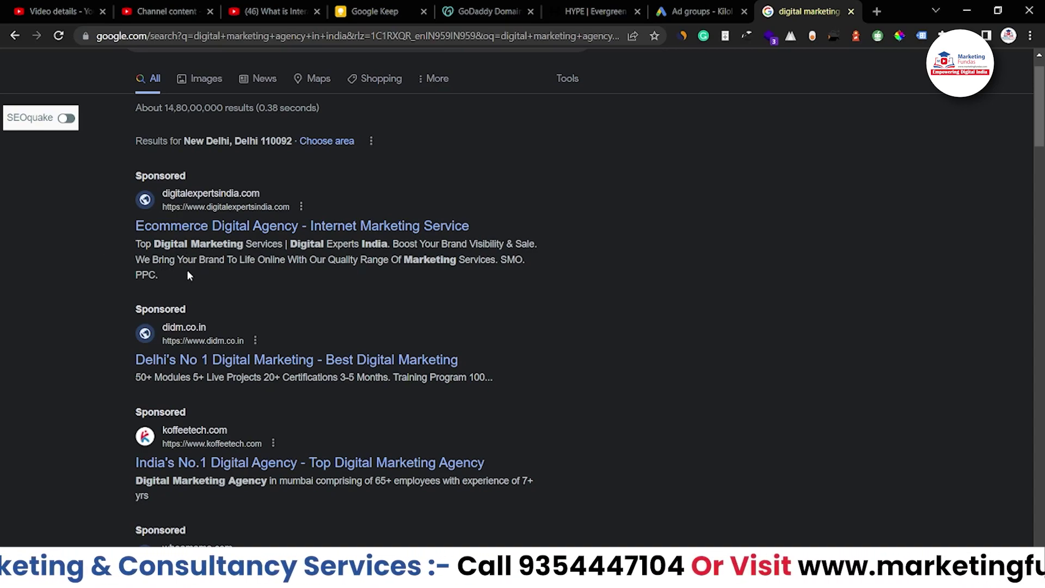
scroll(280, 280, "down", 1)
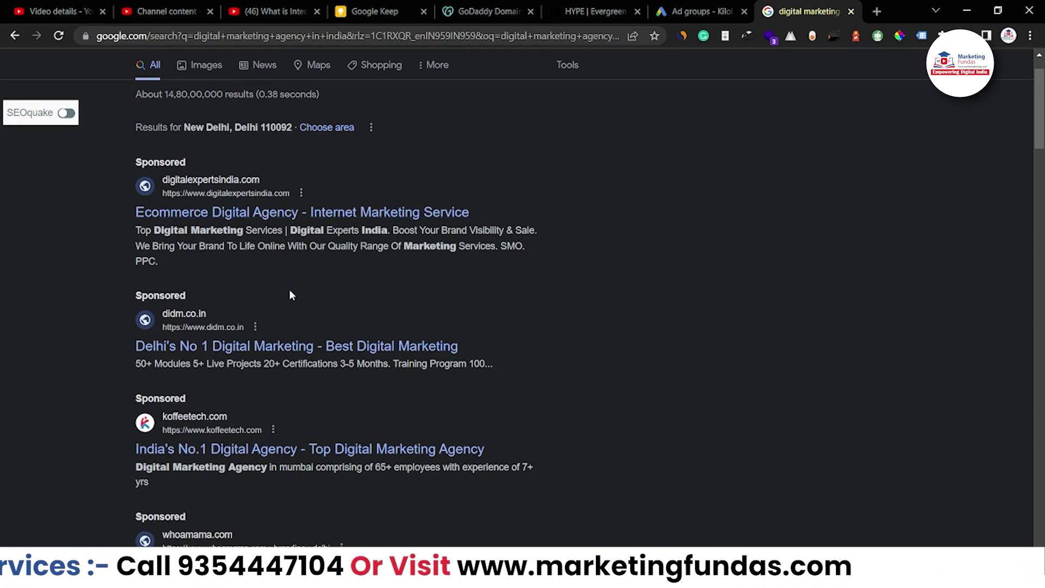
In a new tab, search Google for 'digital marketing agency'.
left_click(877, 12)
type("digital marke")
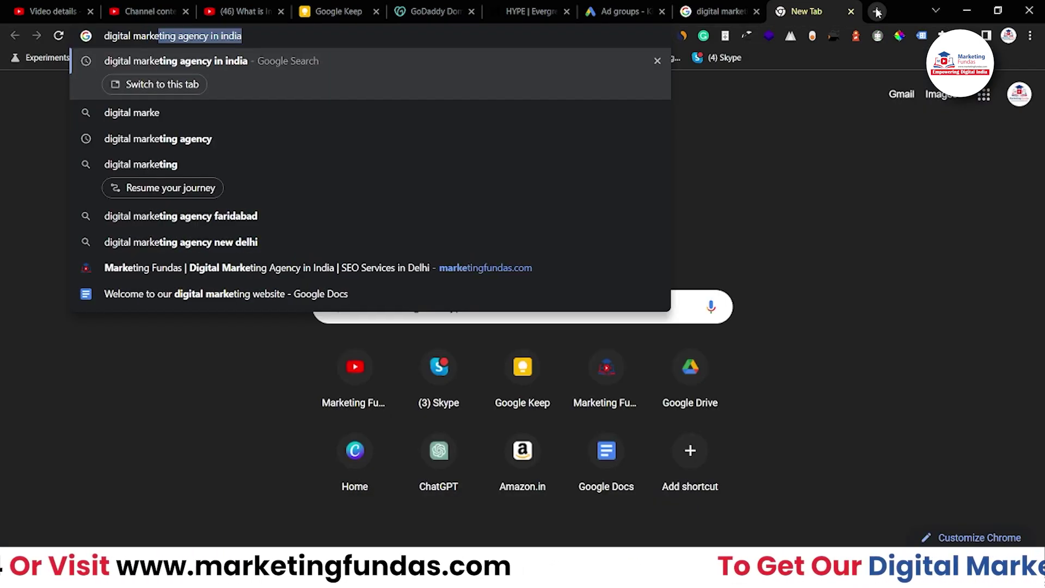
type("ting agency in")
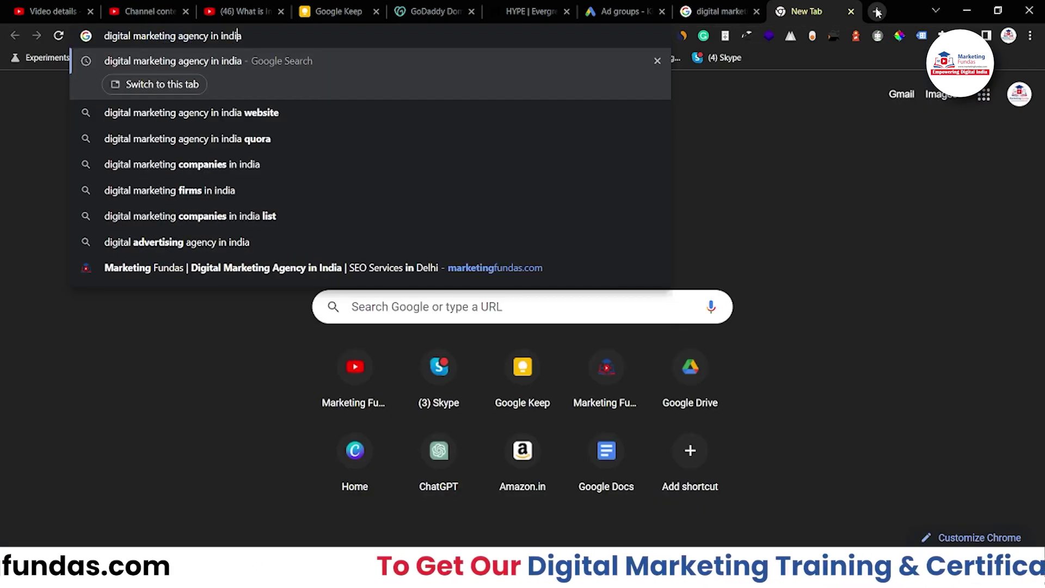
key("BackSpace")
key("BackSpace")
key("BackSpace")
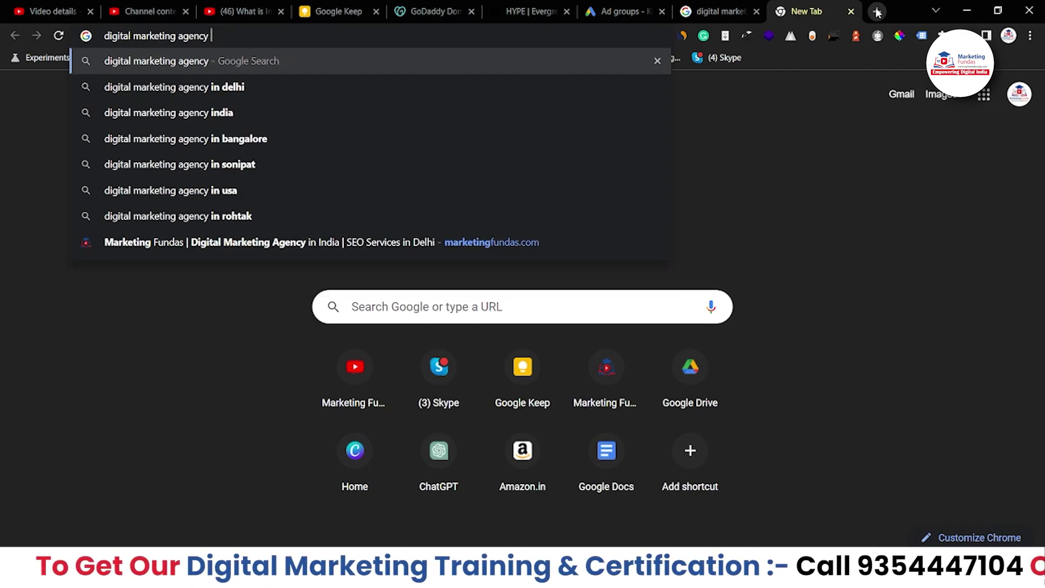
key("Return")
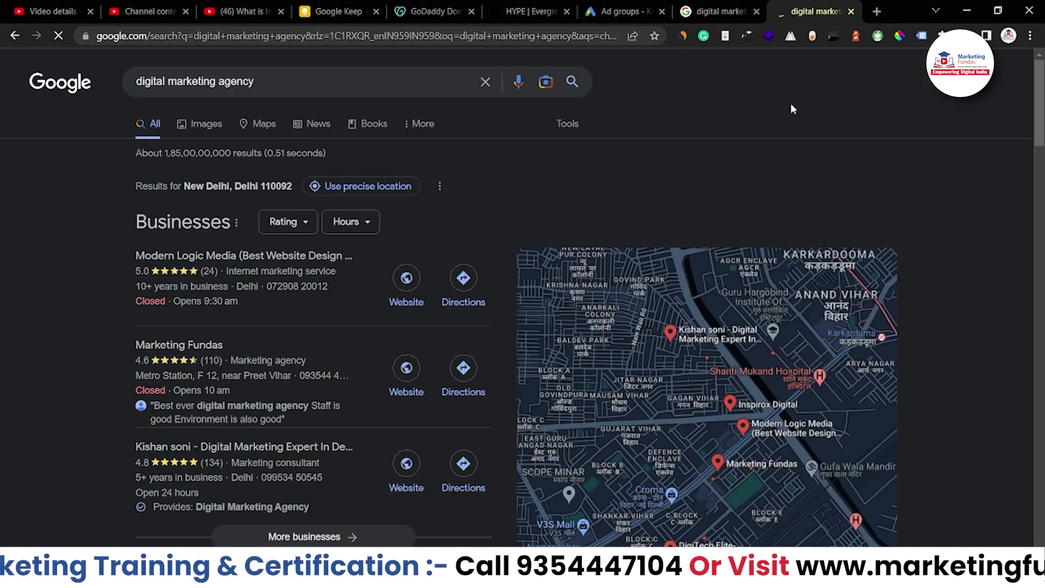
scroll(444, 313, "down", 5)
scroll(443, 314, "up", 5)
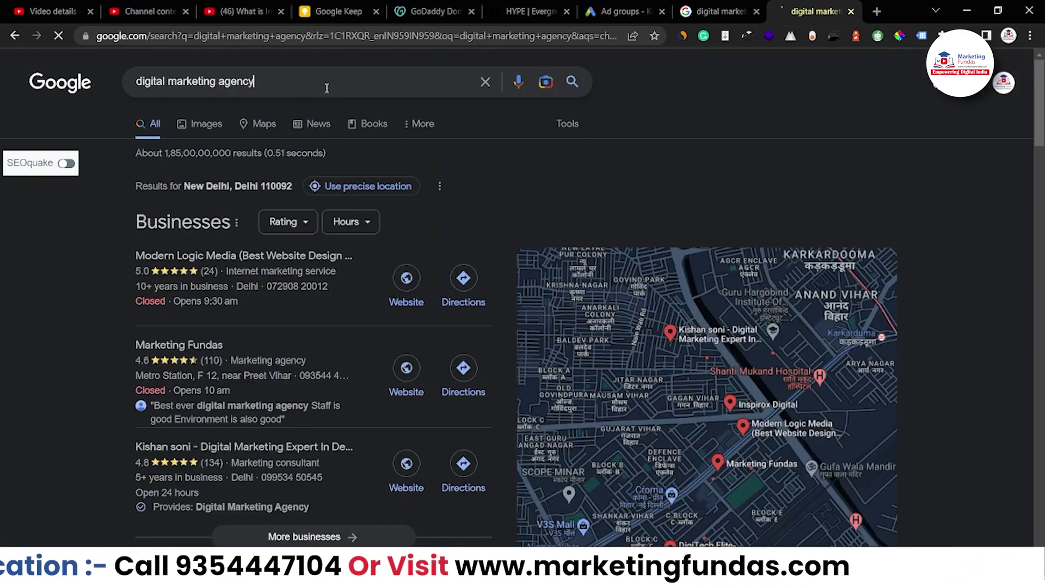
Refine the query to 'digital marketing agency in delhi' and scroll down to the sponsored ads.
left_click(327, 88)
type("in delhi")
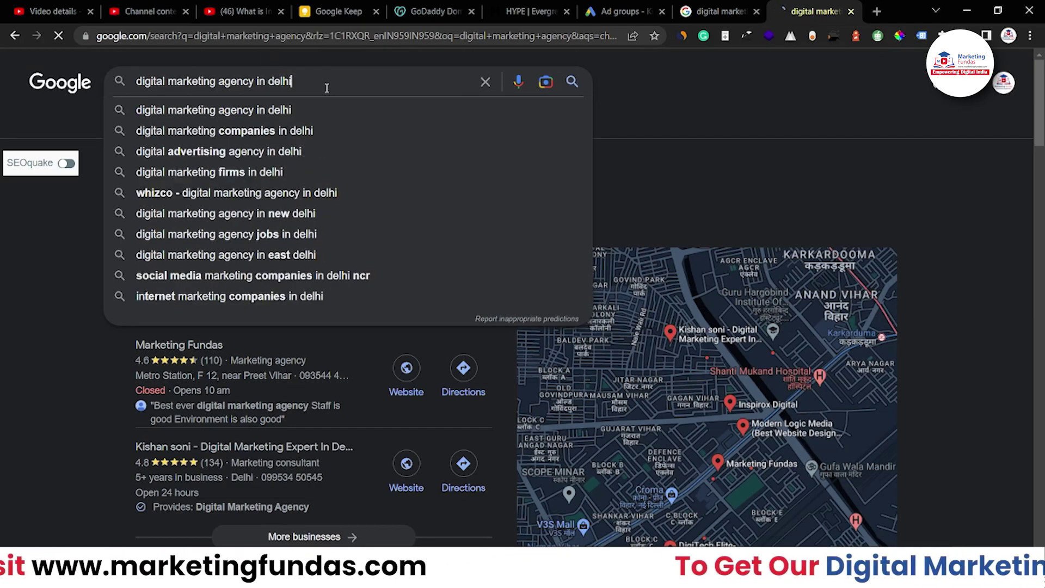
key("Return")
scroll(224, 441, "down", 15)
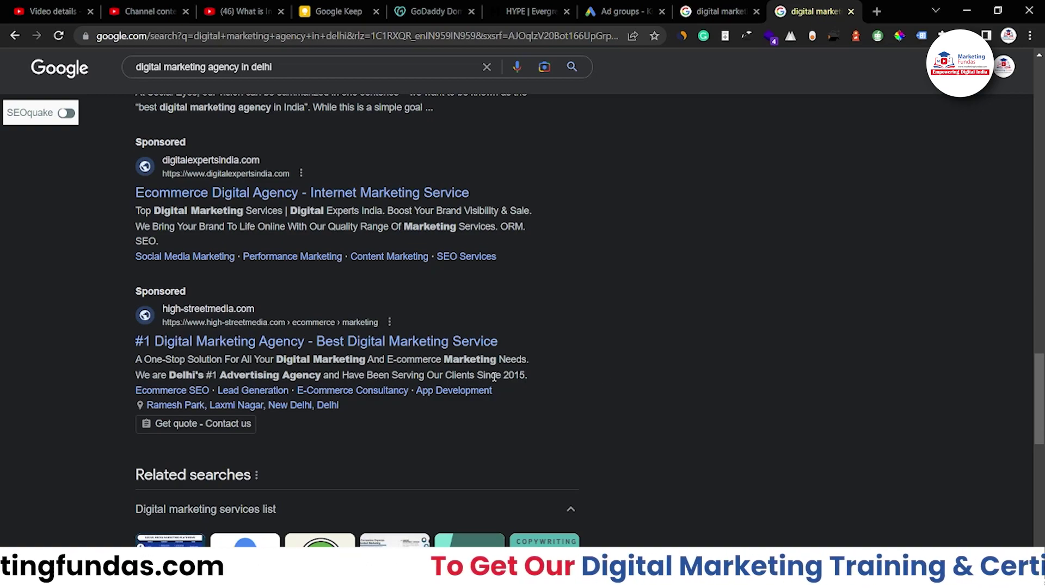
Back in Google Ads, show the Ads page and scroll right to the Interaction rate column.
left_click(591, 7)
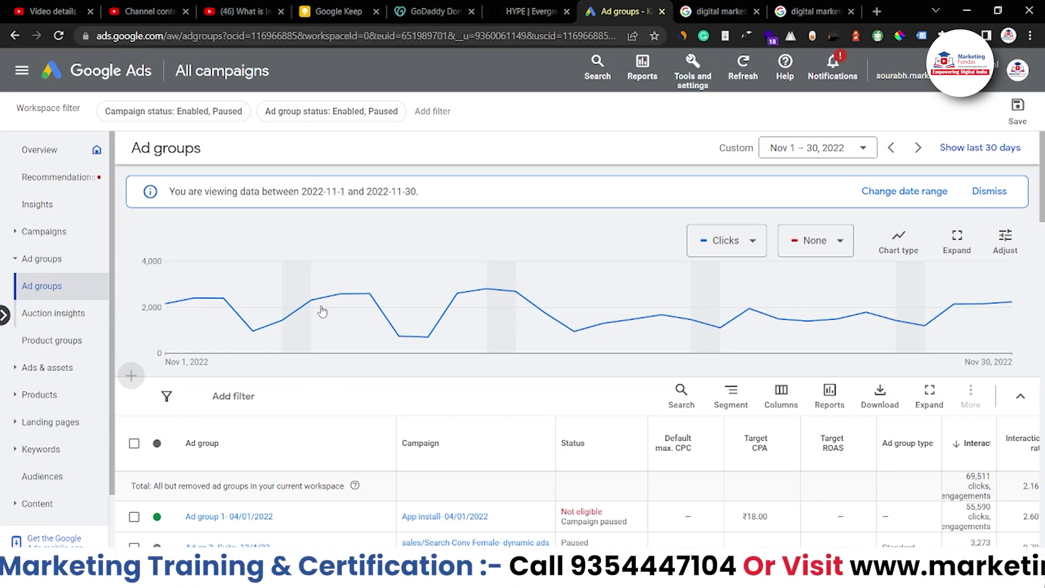
scroll(245, 327, "down", 1)
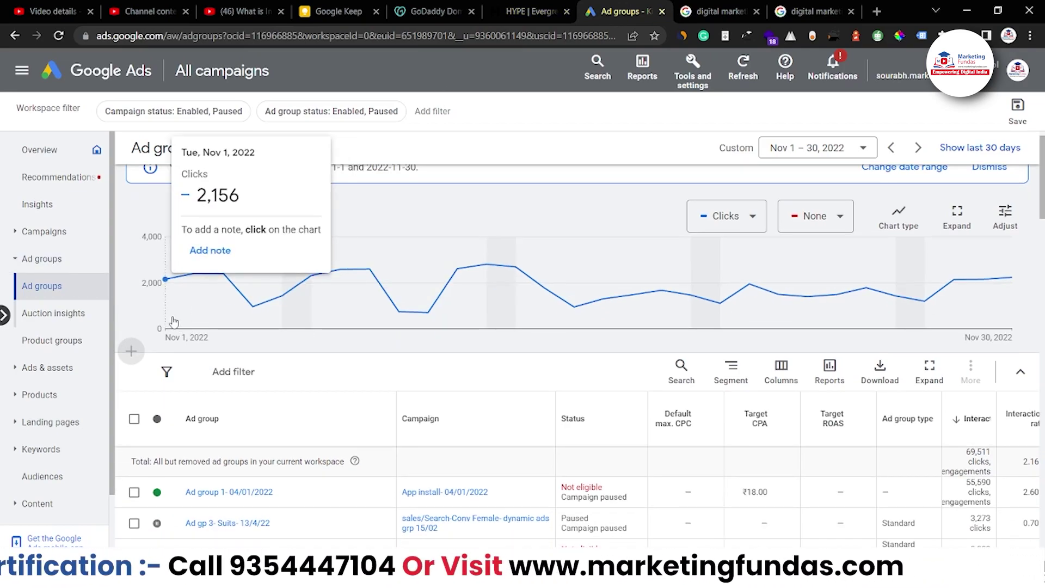
scroll(72, 284, "down", 1)
scroll(72, 284, "down", 1)
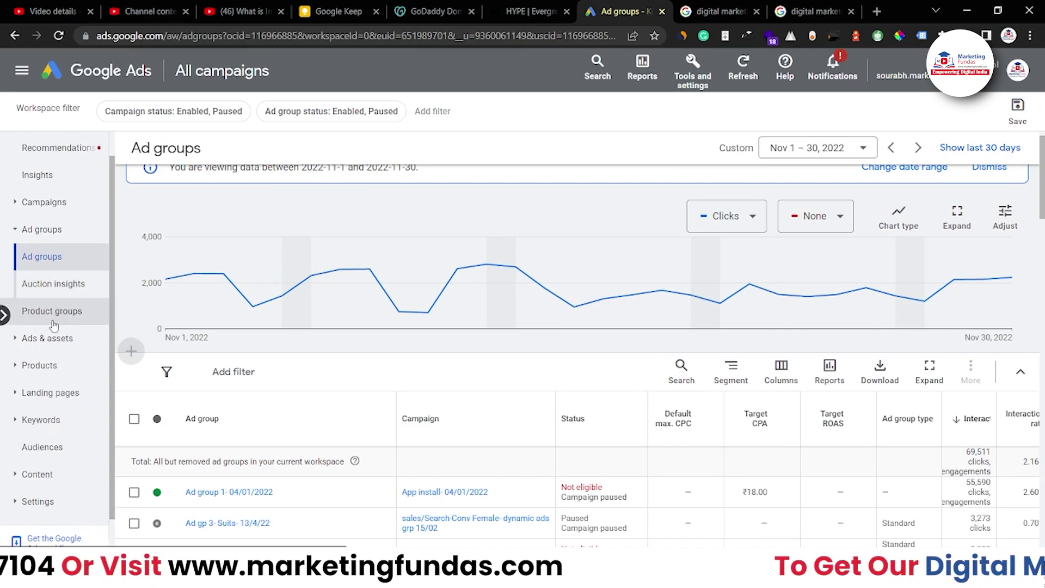
left_click(30, 340)
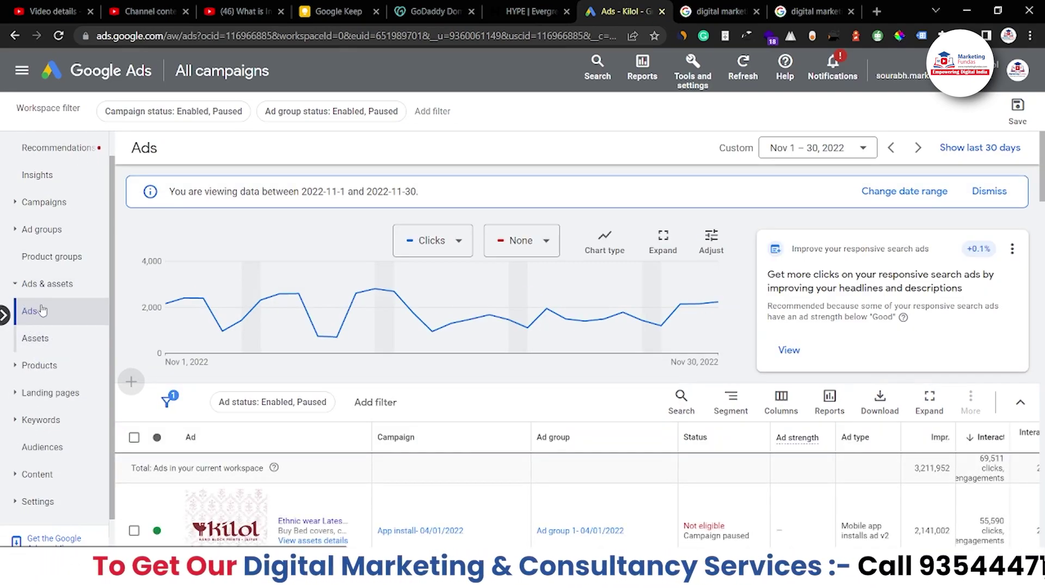
scroll(521, 418, "down", 2)
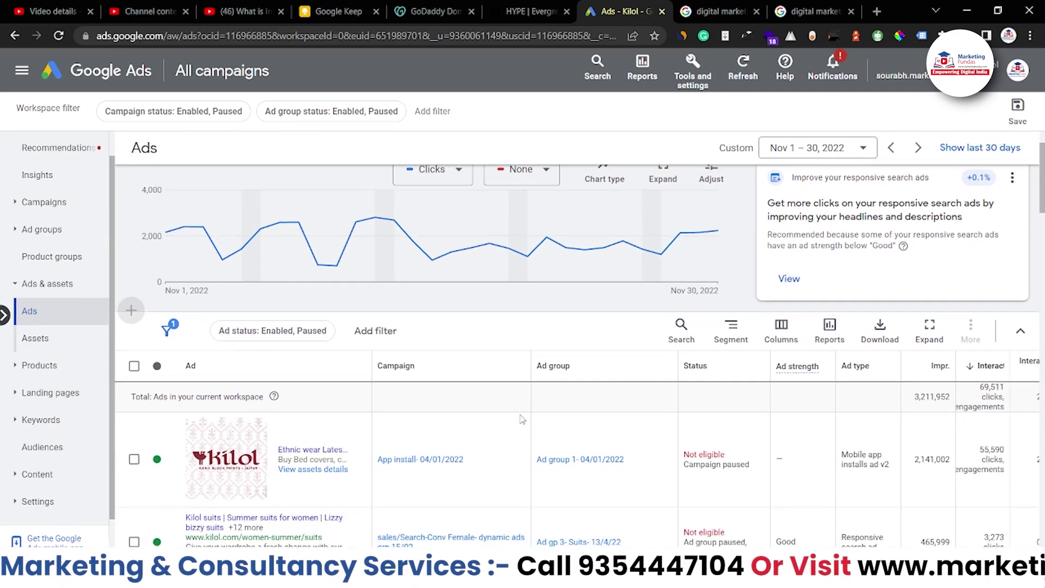
scroll(867, 345, "right", 1)
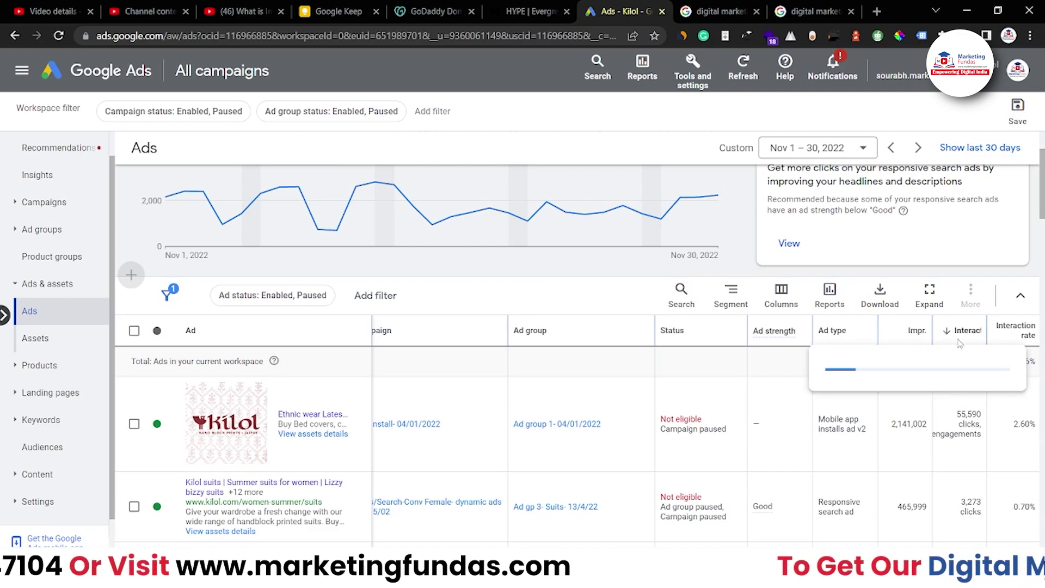
scroll(867, 348, "right", 5)
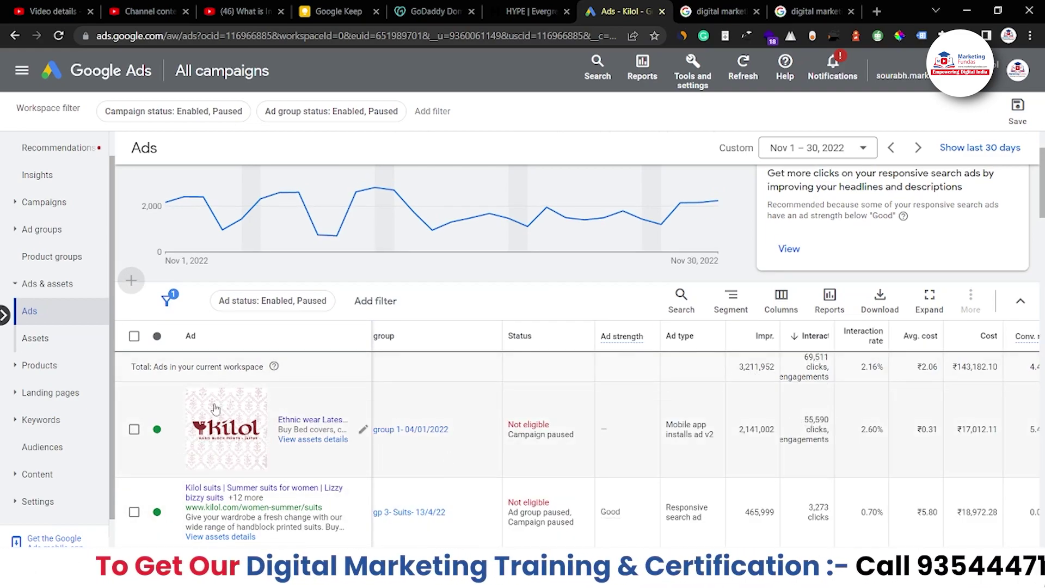
left_click_drag(737, 431, 779, 433)
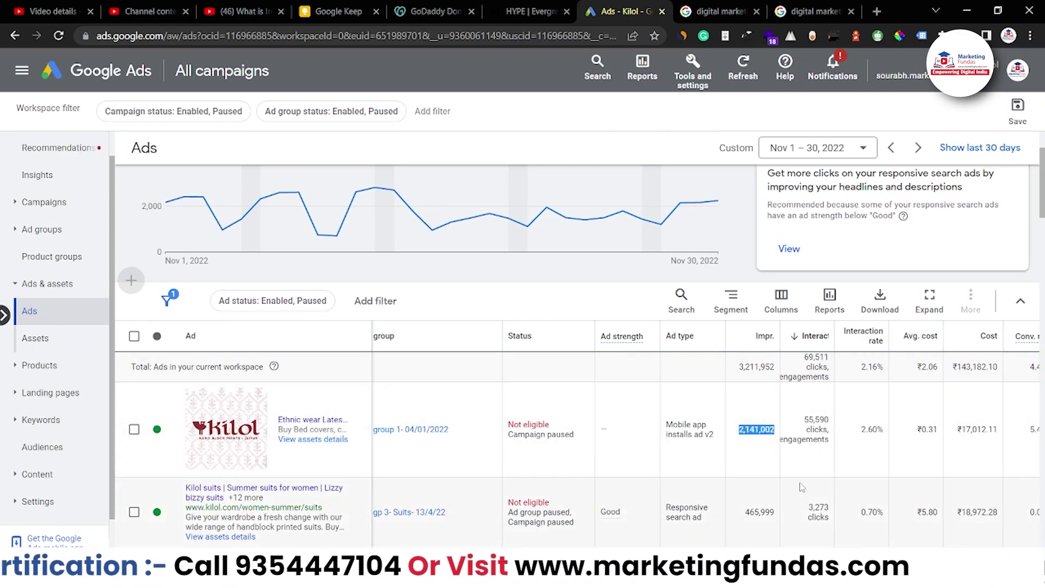
left_click_drag(805, 420, 828, 420)
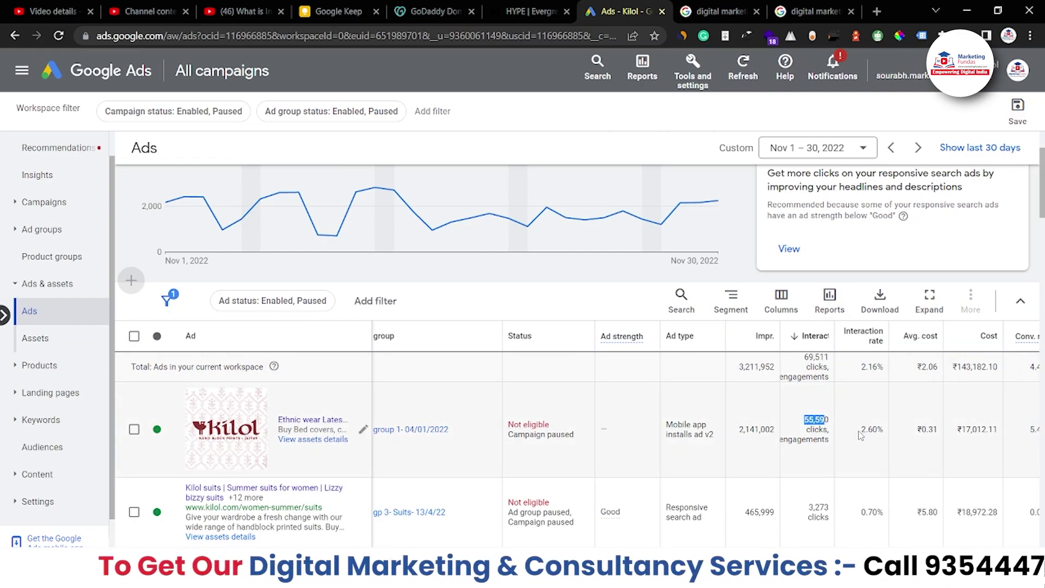
scroll(868, 439, "down", 1)
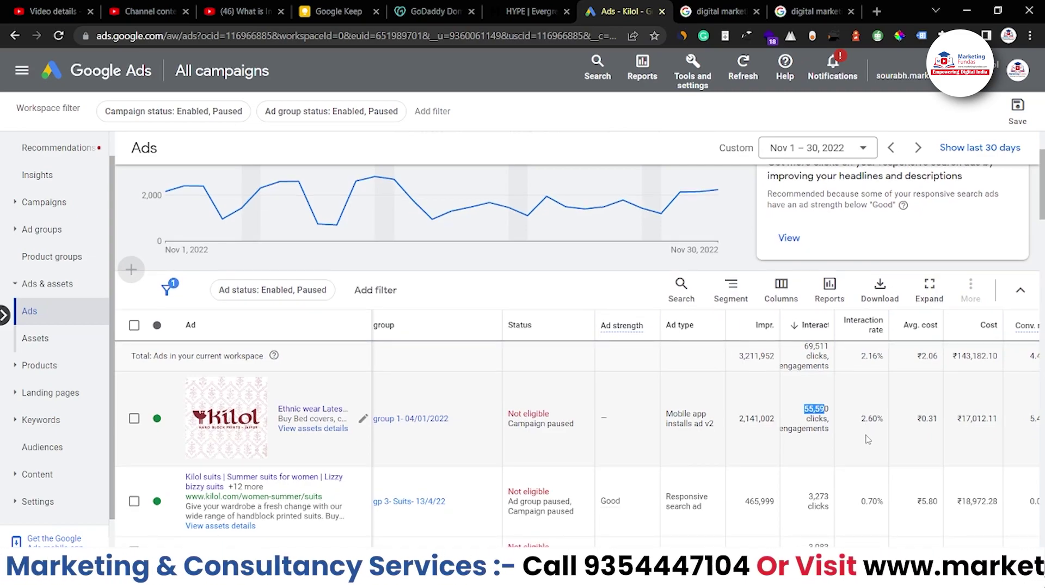
scroll(869, 439, "down", 1)
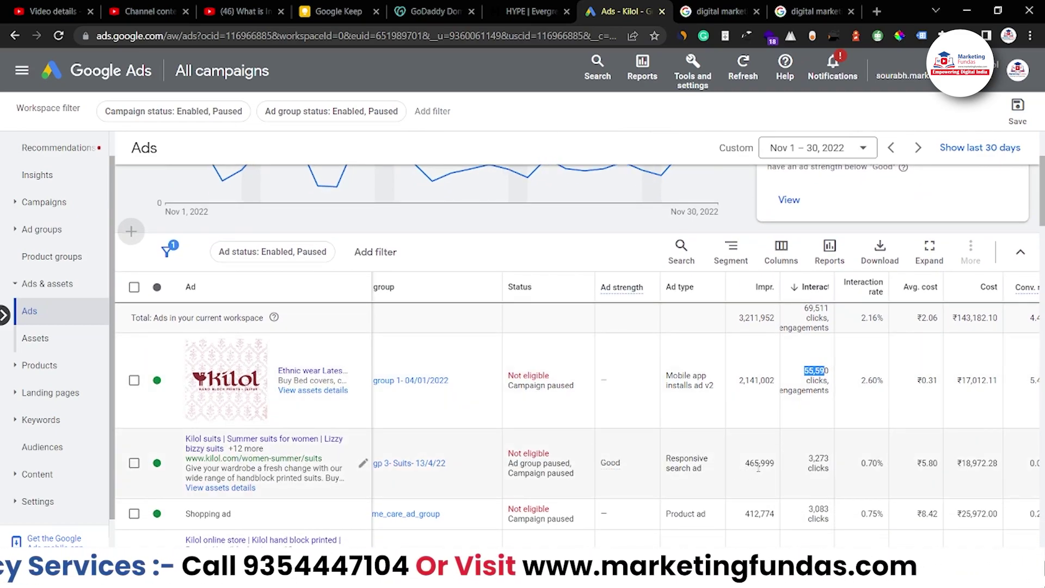
double_click(761, 463)
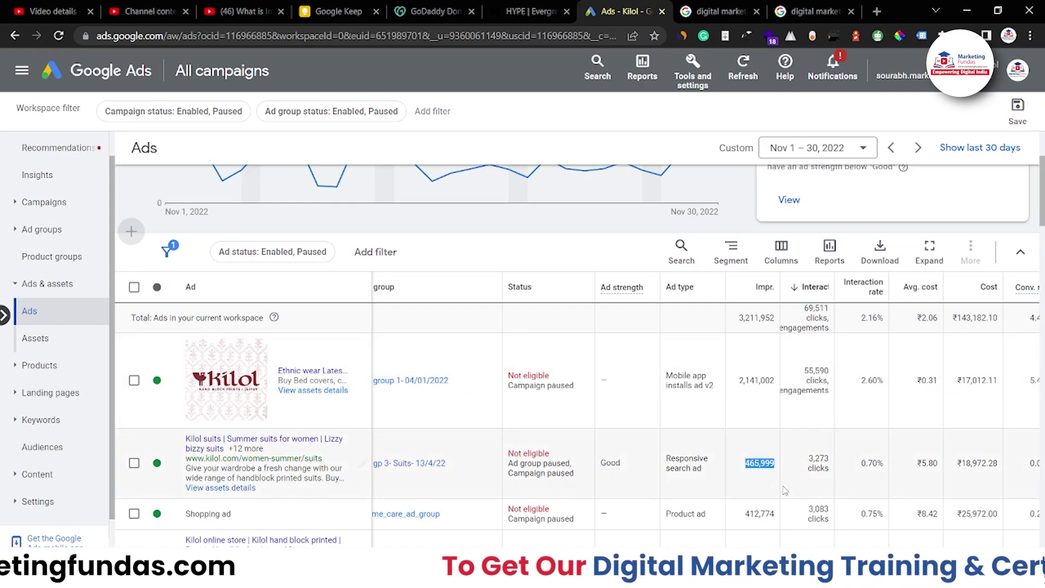
triple_click(811, 462)
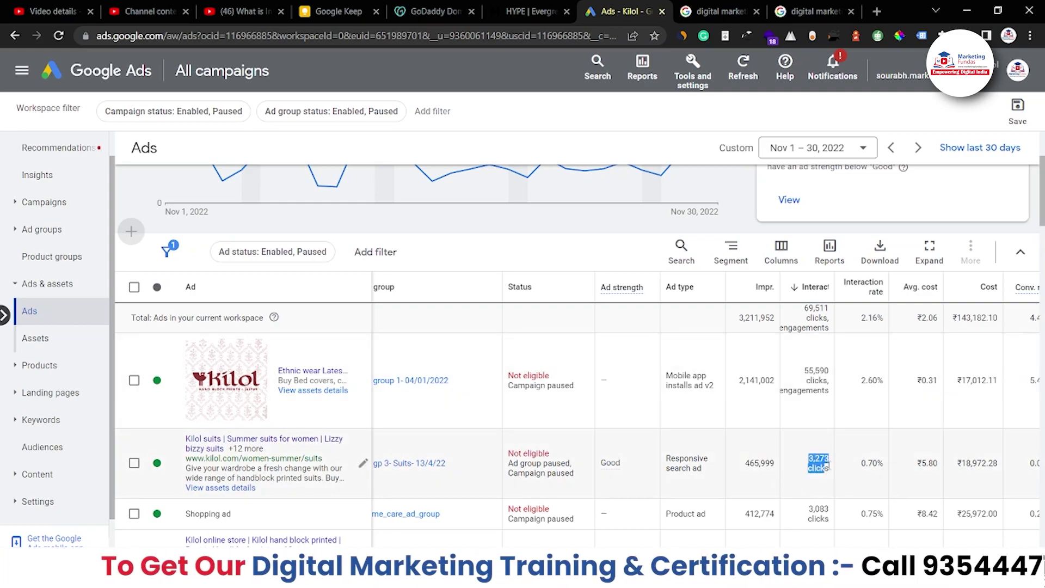
double_click(865, 464)
scroll(881, 469, "down", 1)
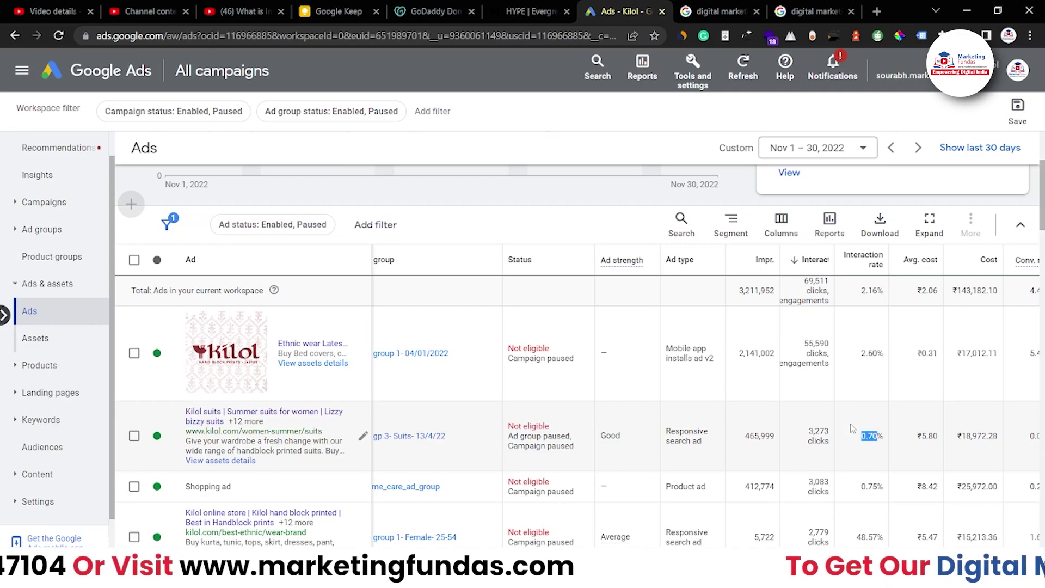
scroll(860, 419, "down", 2)
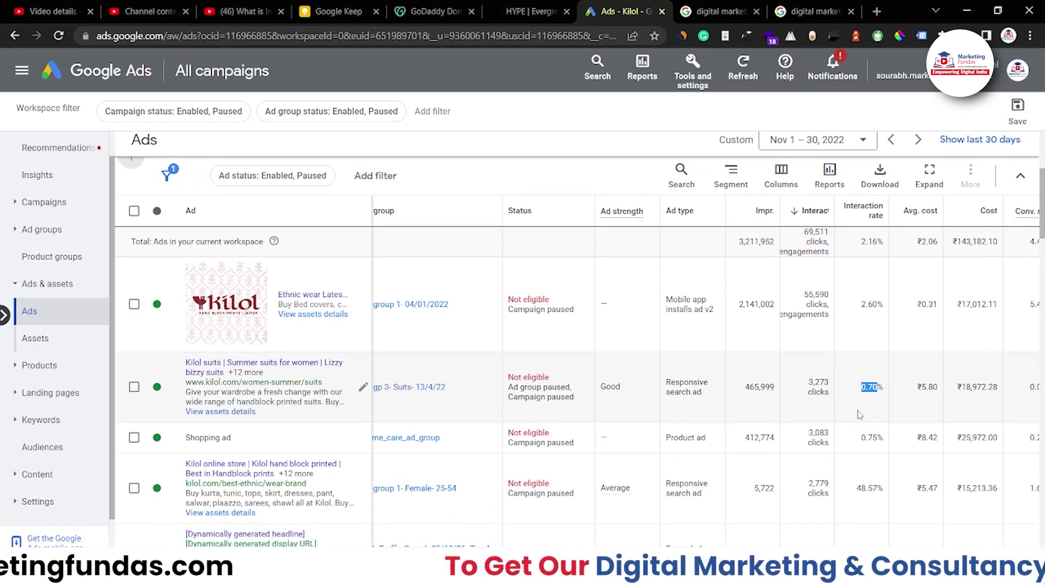
scroll(860, 414, "down", 3)
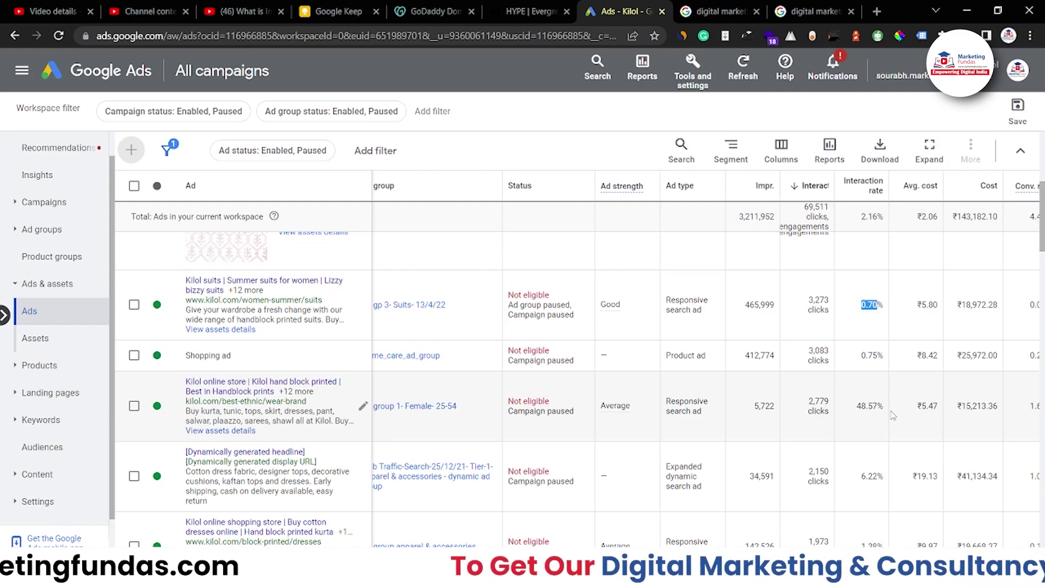
scroll(893, 416, "down", 2)
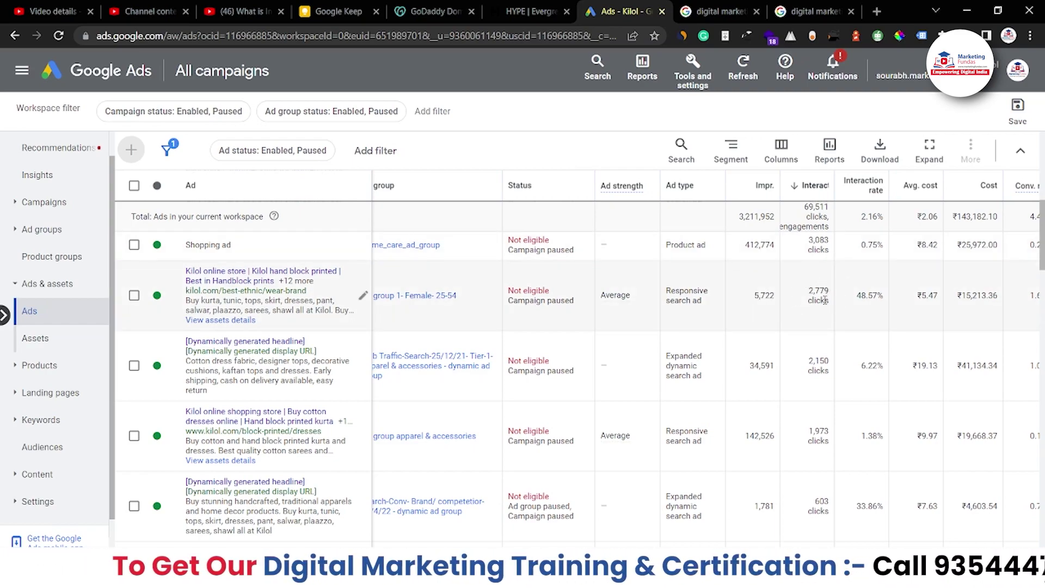
scroll(785, 292, "up", 2)
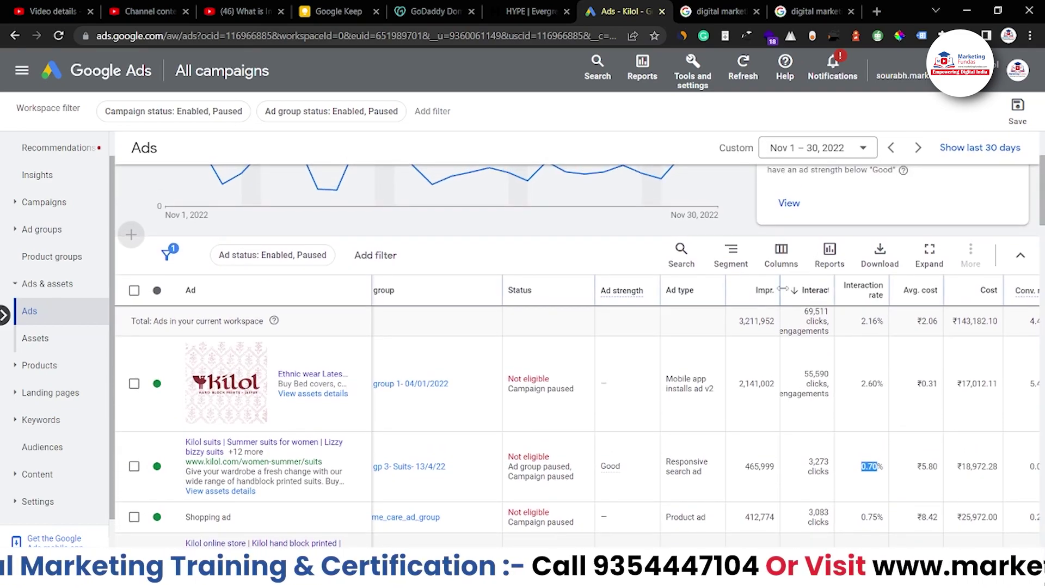